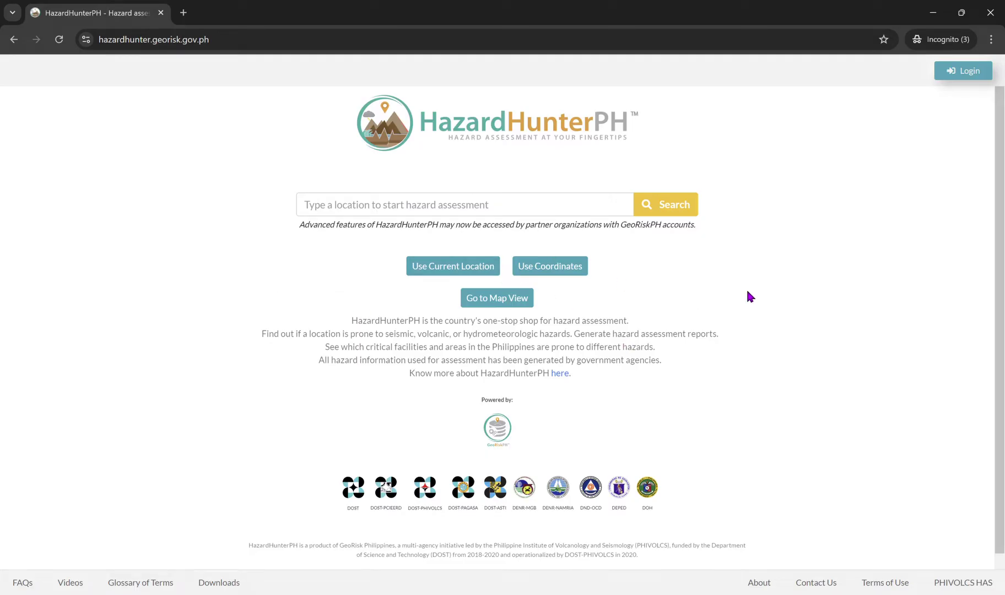
- Search 'capitol cebu city' and pick Cebu Provincial Capitol, Cebu City, Cebu, Philippines
{"action": "left_click", "coordinate": [563, 222]}
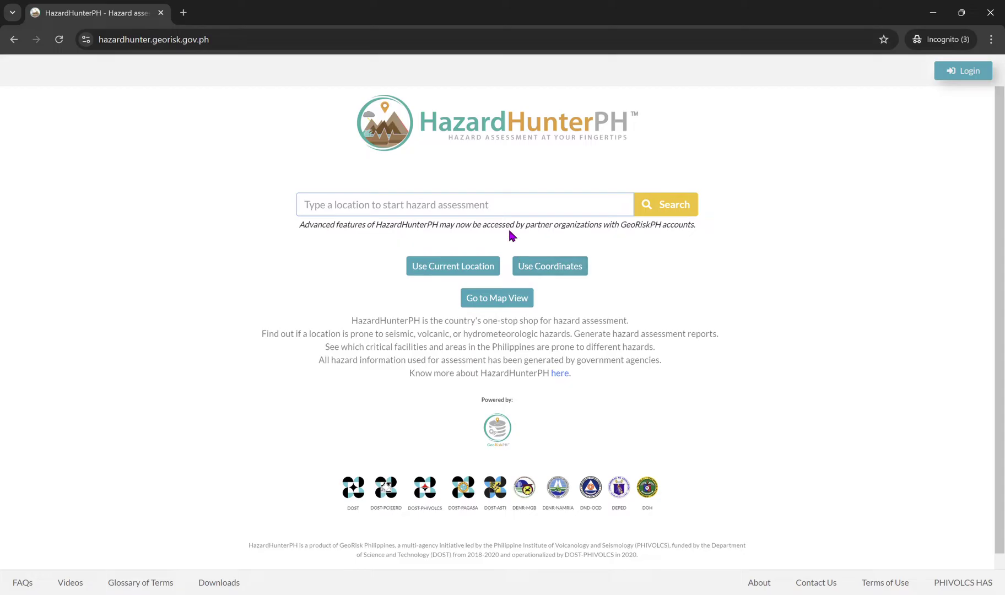
{"action": "left_click", "coordinate": [378, 215]}
{"action": "type", "text": "capitol"}
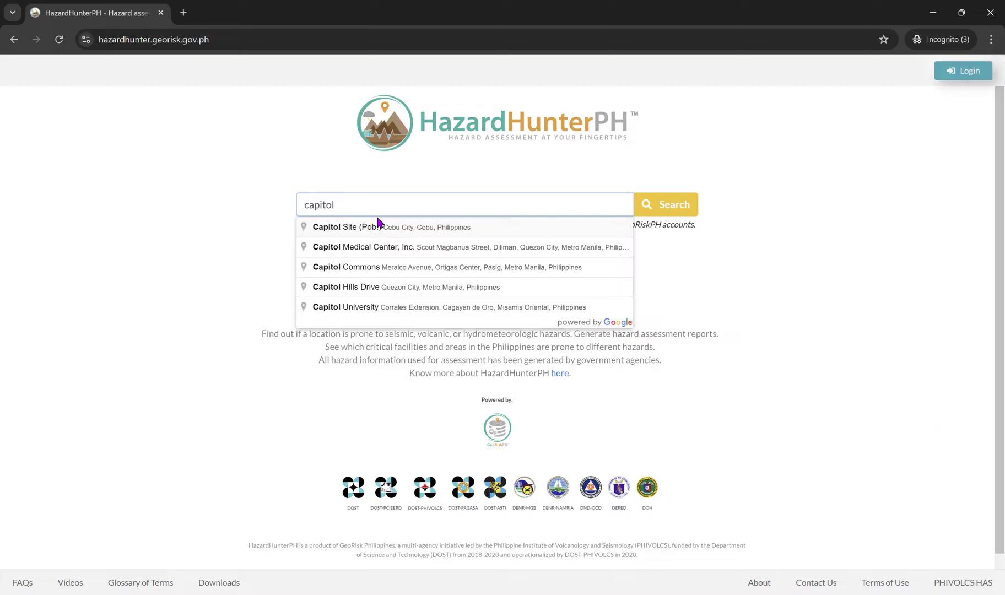
{"action": "type", "text": "cebu citu"}
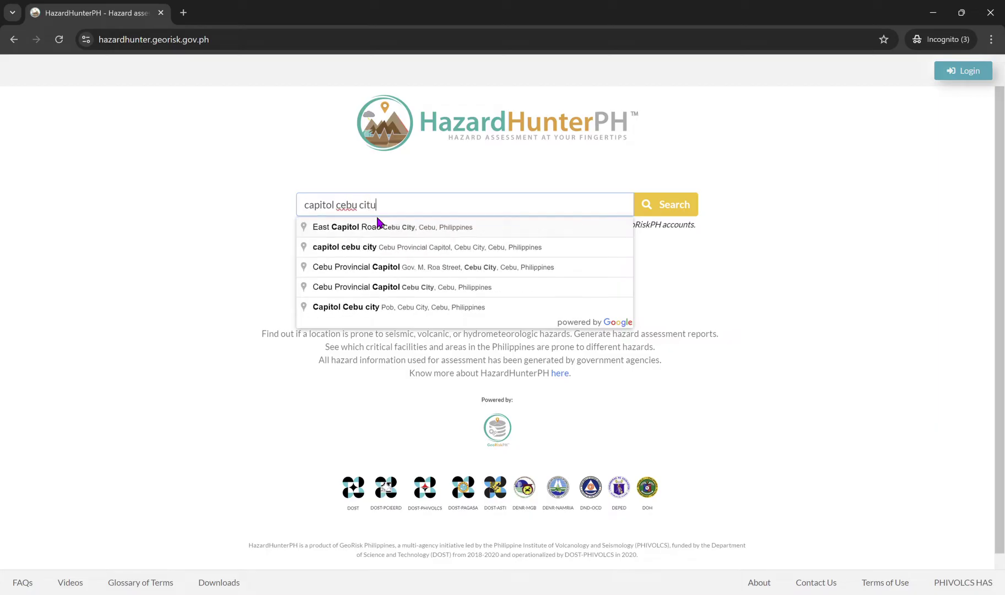
{"action": "key", "text": "BackSpace"}
{"action": "type", "text": "y"}
{"action": "left_click", "coordinate": [356, 290]}
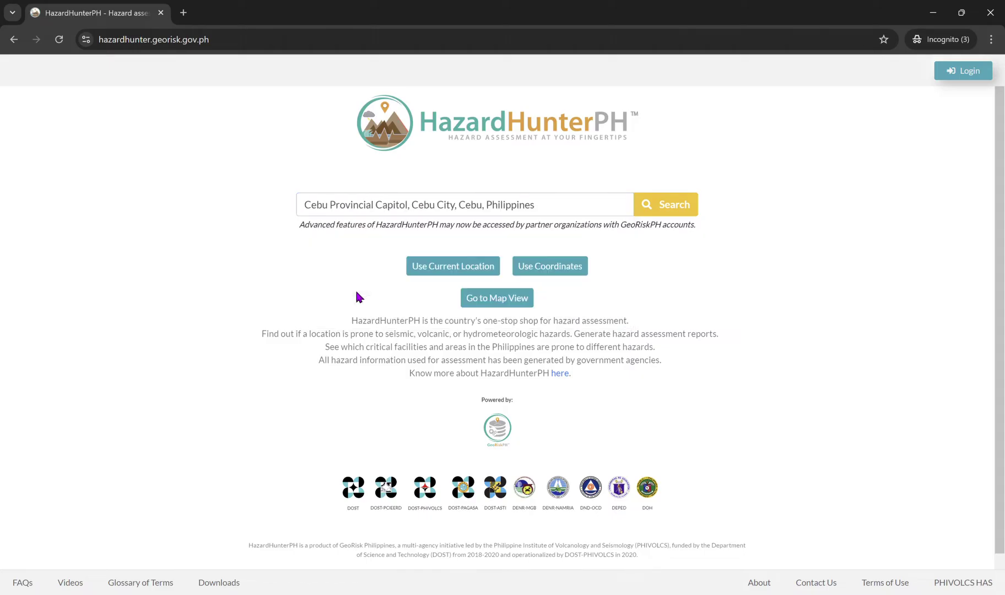
- Find the Capitol on the map and drop an assessment point near Cebu Kilometer Zero
{"action": "left_click", "coordinate": [663, 206]}
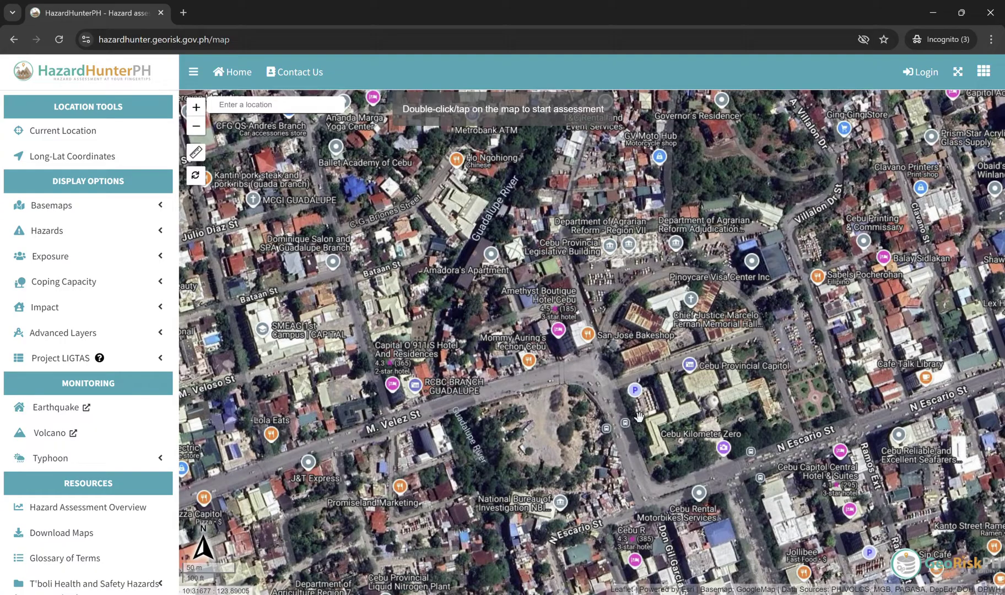
{"action": "left_click_drag", "start_coordinate": [681, 416], "coordinate": [573, 380]}
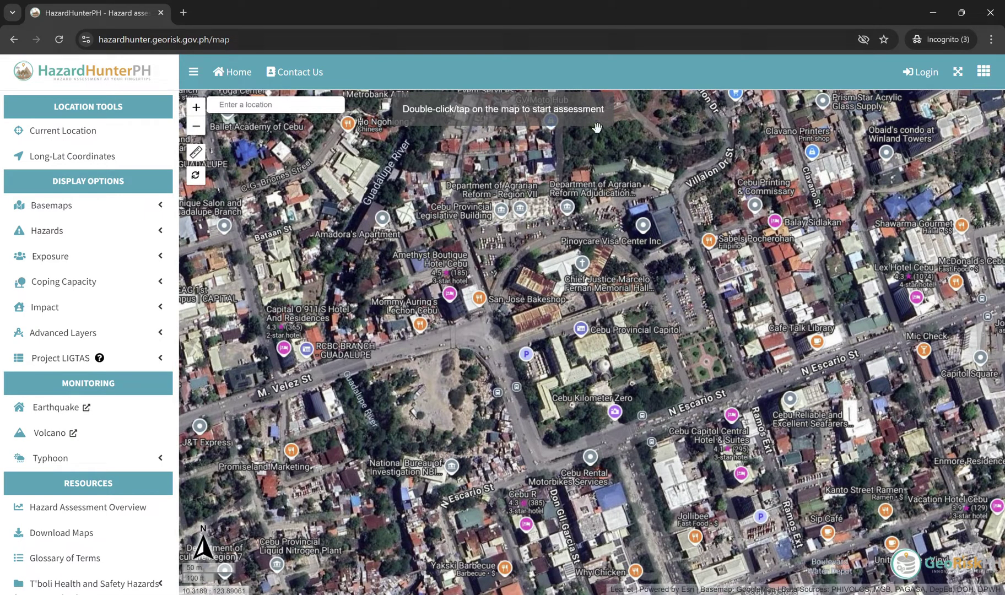
{"action": "double_click", "coordinate": [606, 388]}
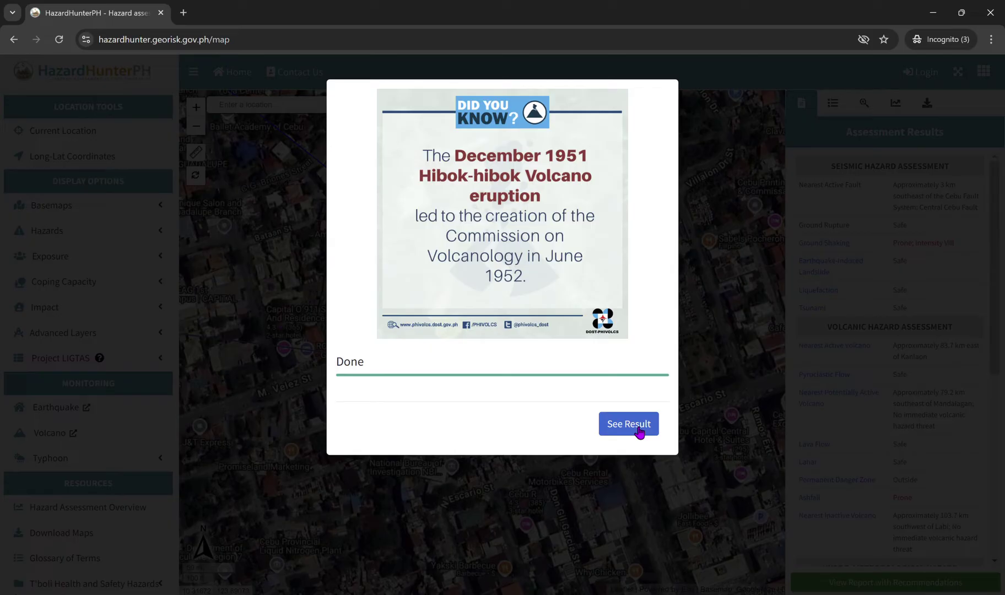
- Show the results over the Streets (OpenStreetMap) basemap and expand the Hazards layer list
{"action": "left_click", "coordinate": [639, 432]}
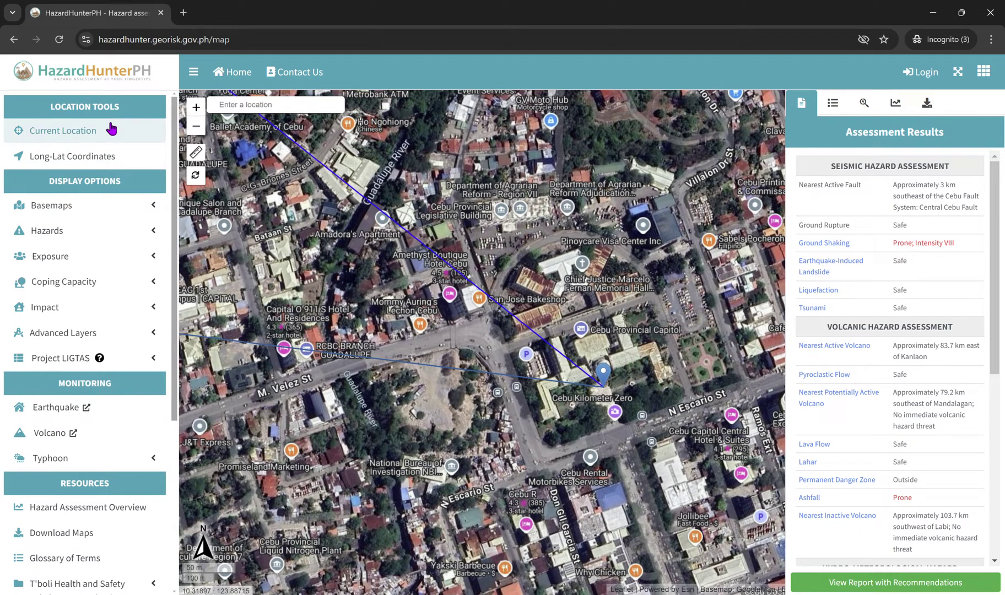
{"action": "left_click", "coordinate": [162, 212]}
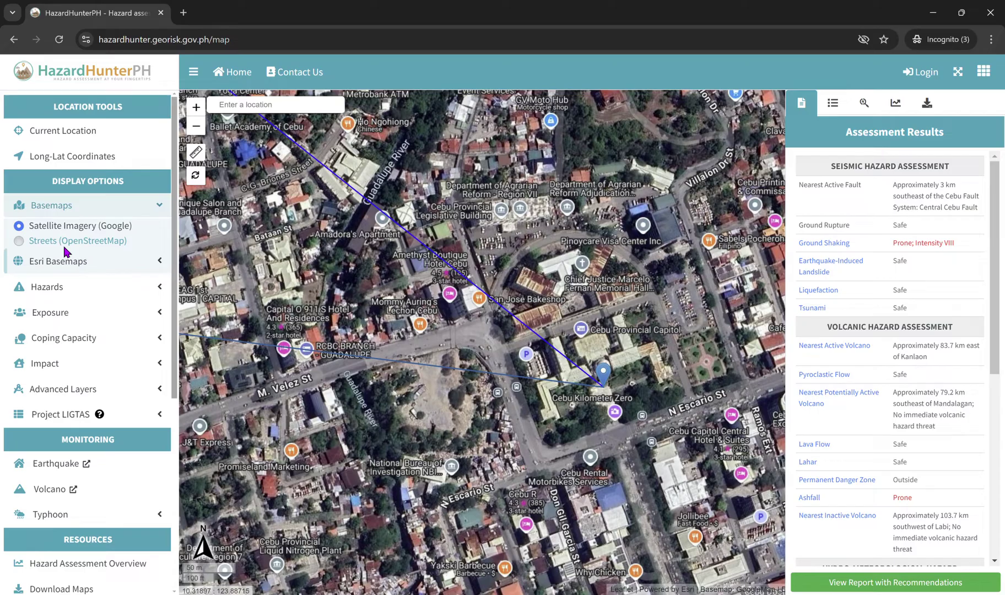
{"action": "left_click", "coordinate": [93, 241]}
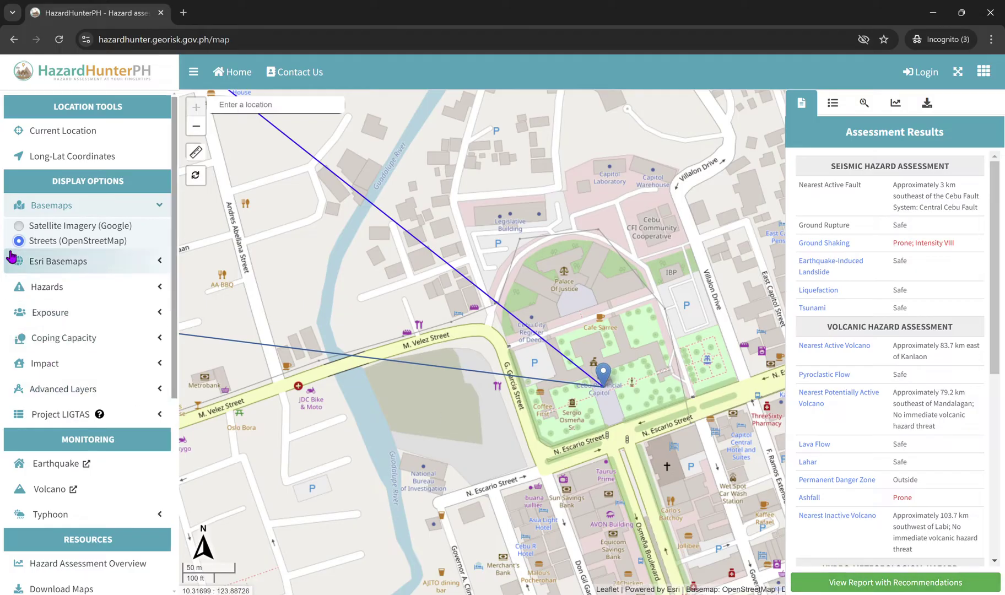
{"action": "left_click", "coordinate": [118, 291]}
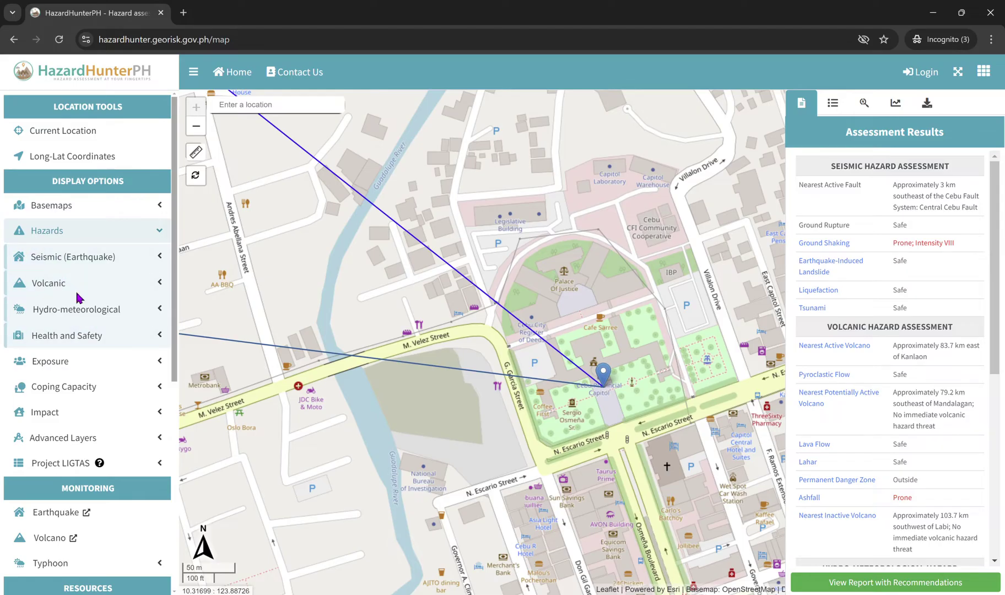
- Expand Seismic (Earthquake) layers and review the results down to the nearest critical facilities
{"action": "left_click", "coordinate": [116, 257]}
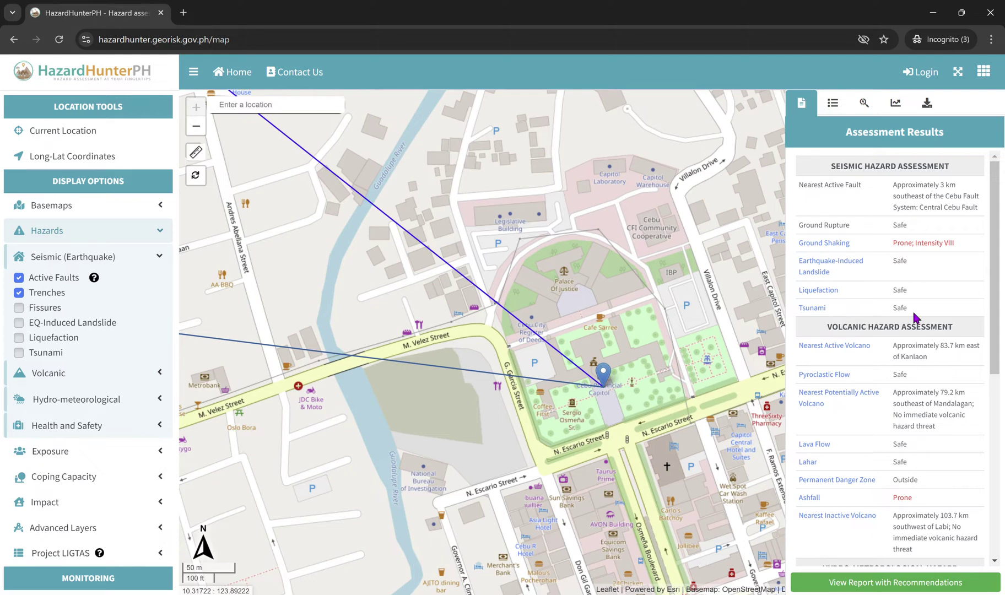
{"action": "scroll", "coordinate": [931, 432], "scroll_direction": "down", "scroll_amount": 3}
{"action": "scroll", "coordinate": [936, 440], "scroll_direction": "down", "scroll_amount": 3}
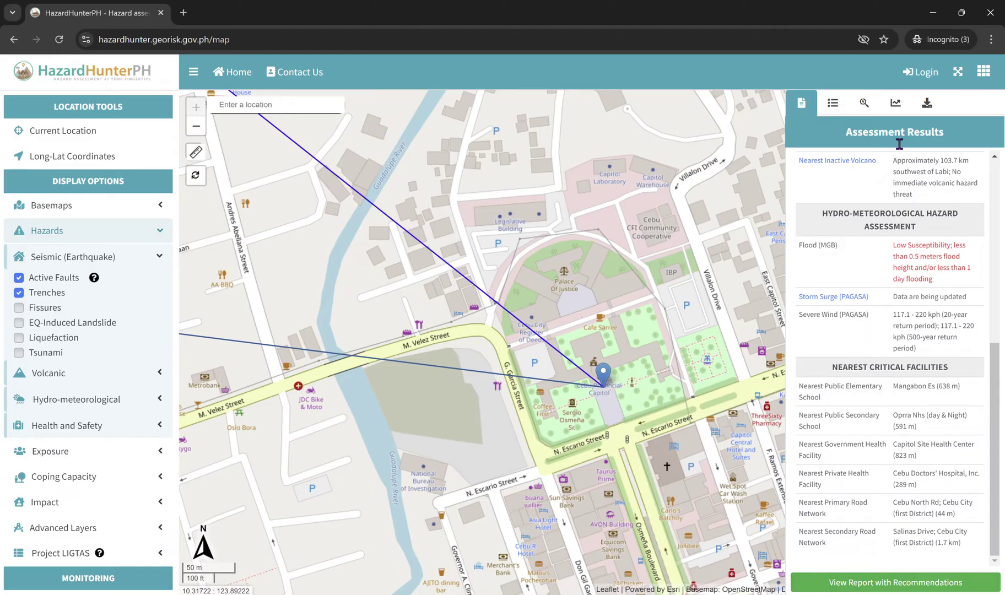
{"action": "scroll", "coordinate": [908, 494], "scroll_direction": "up", "scroll_amount": 5}
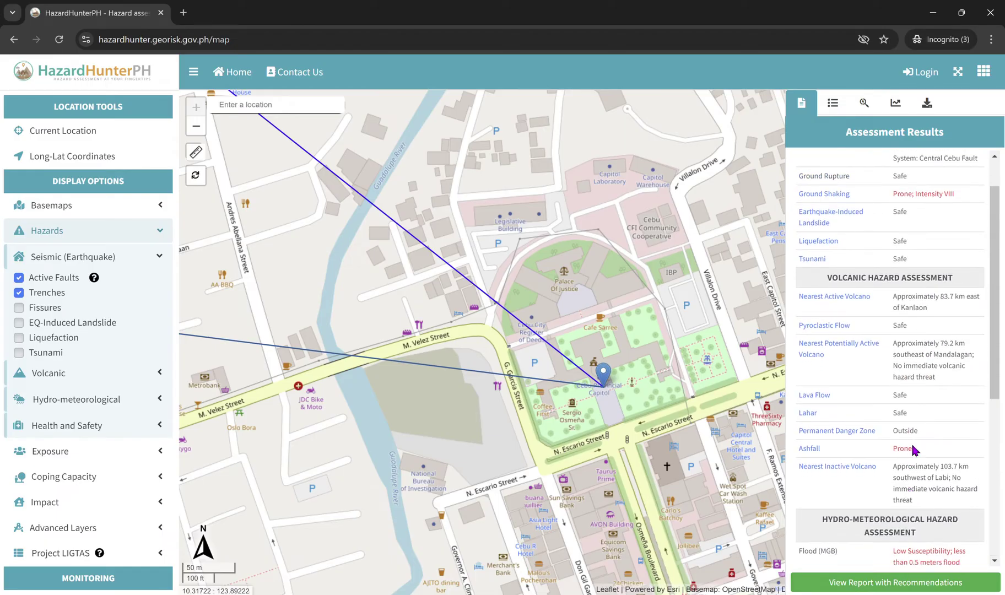
{"action": "scroll", "coordinate": [914, 480], "scroll_direction": "down", "scroll_amount": 5}
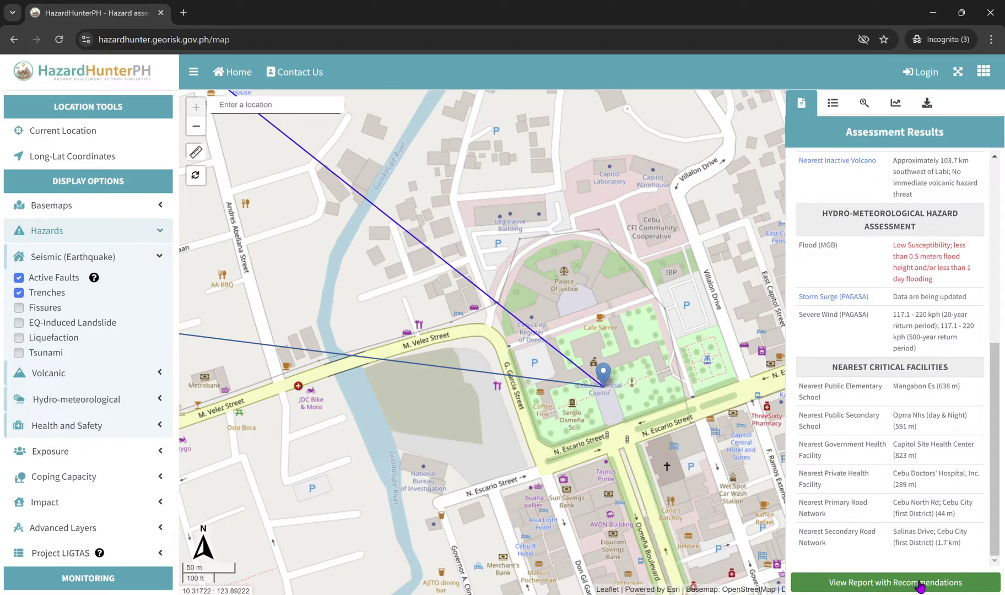
- Open the 8-page report with recommendations, skim pages 2–4, then return to the map
{"action": "left_click", "coordinate": [922, 584]}
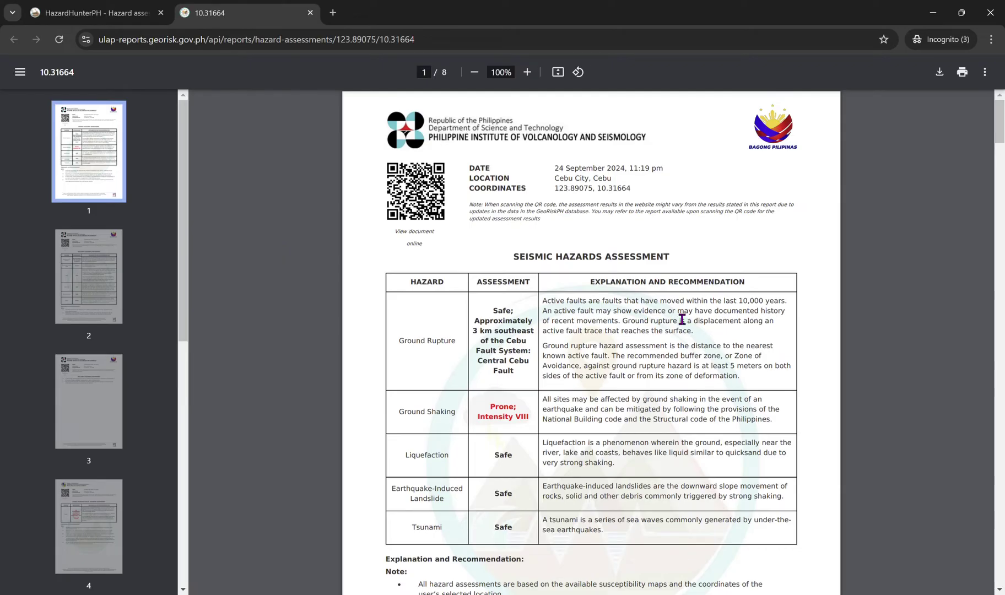
{"action": "left_click", "coordinate": [112, 287]}
{"action": "left_click", "coordinate": [114, 419]}
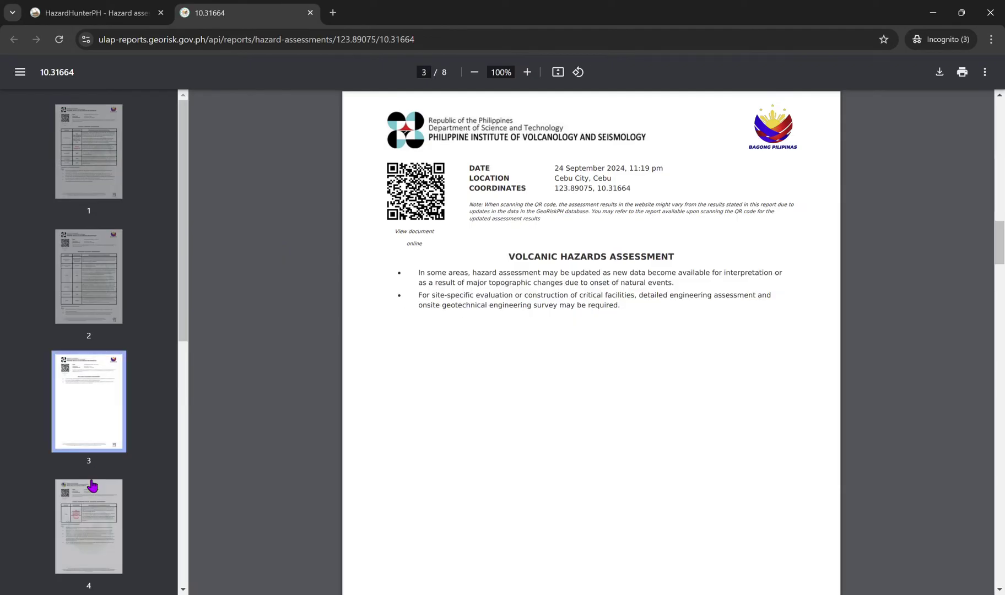
{"action": "left_click", "coordinate": [114, 486]}
{"action": "scroll", "coordinate": [255, 224], "scroll_direction": "up", "scroll_amount": 14}
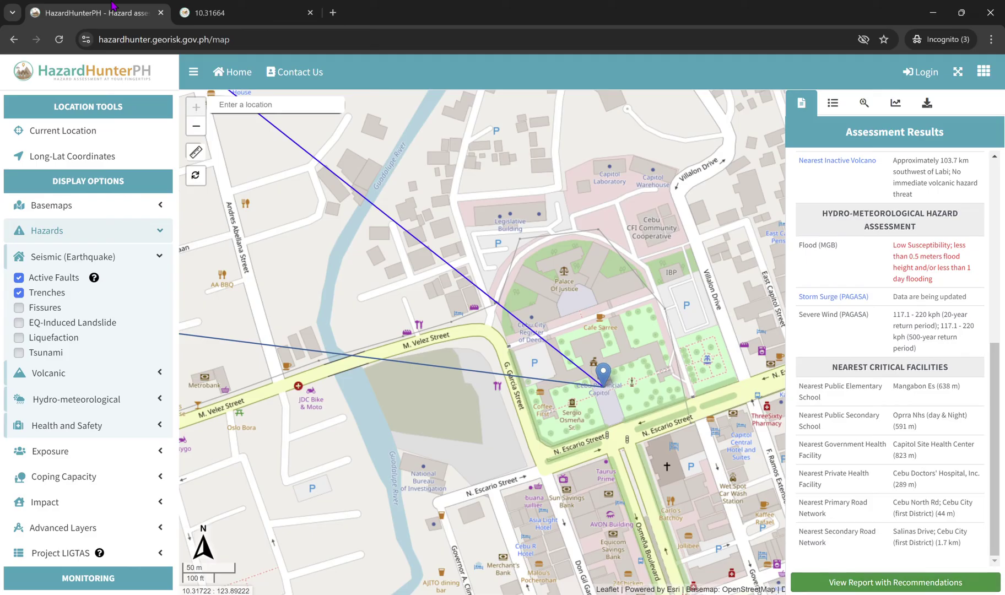
{"action": "left_click", "coordinate": [119, 14]}
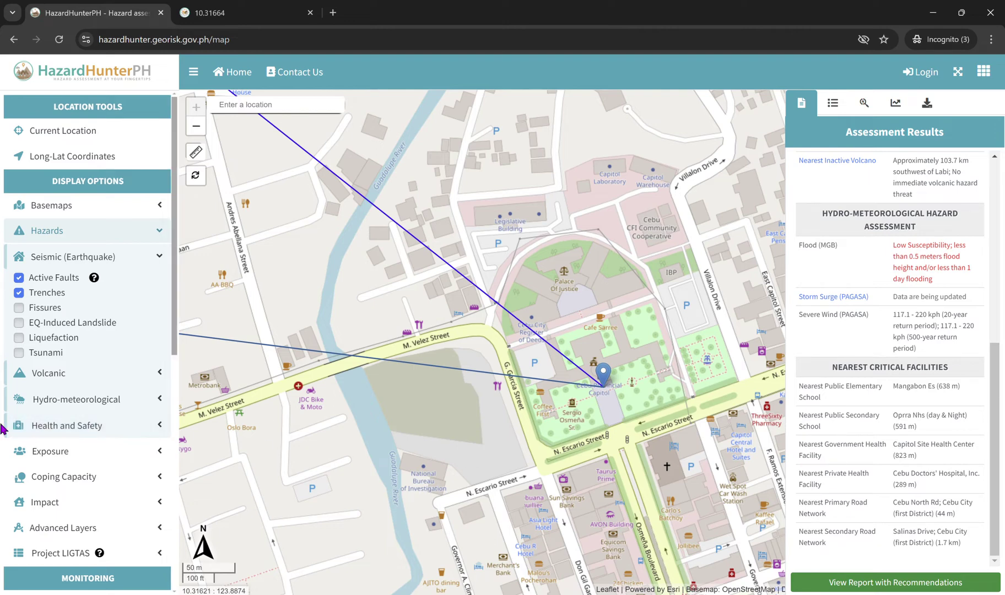
- Scroll to the GeoRiskPH links and open GeoAnalyticsPH in a new tab
{"action": "scroll", "coordinate": [89, 406], "scroll_direction": "down", "scroll_amount": 5}
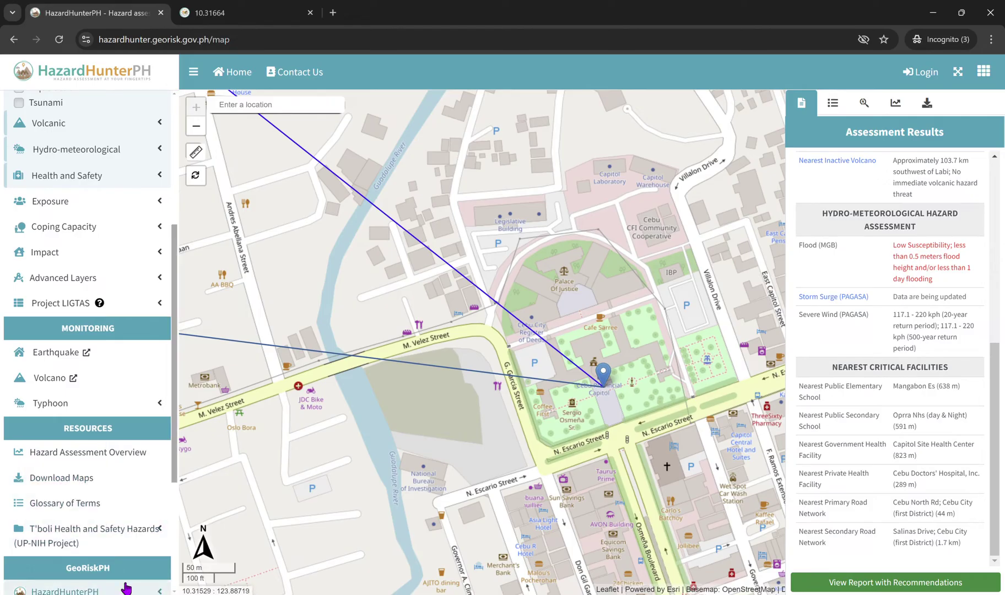
{"action": "scroll", "coordinate": [135, 559], "scroll_direction": "down", "scroll_amount": 3}
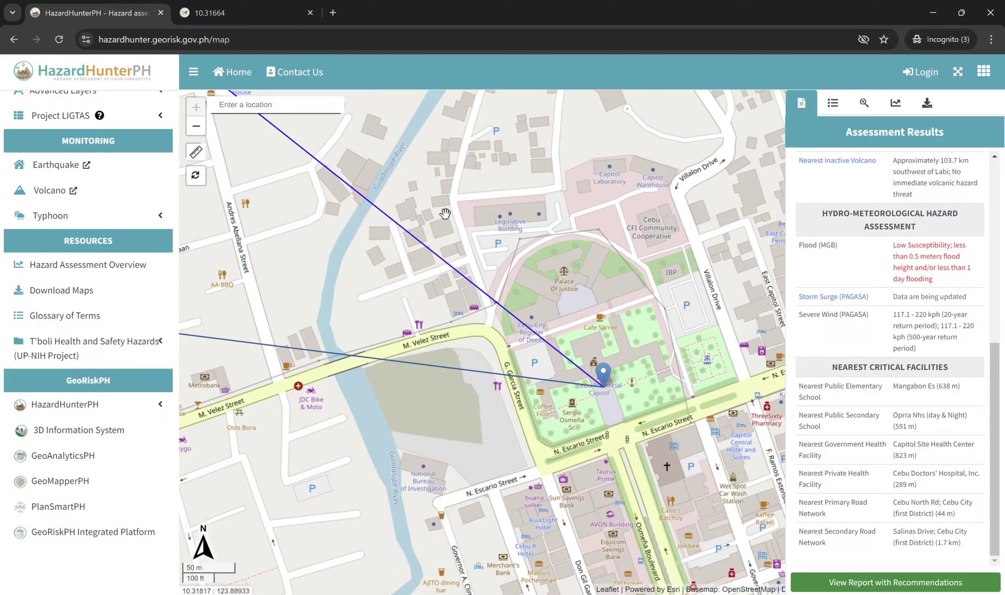
{"action": "left_click", "coordinate": [89, 456]}
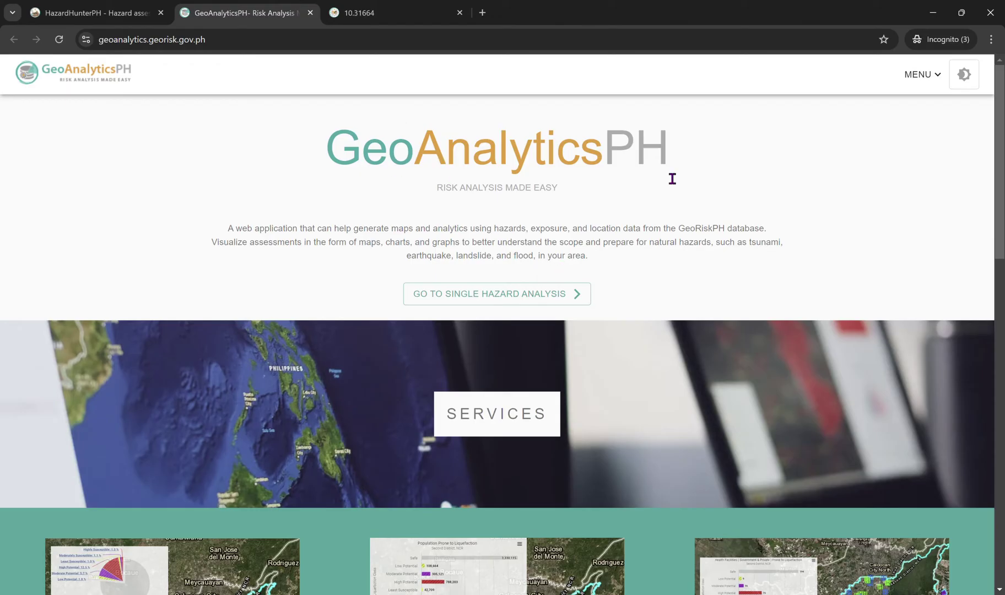
- Go to the GeoAnalyticsPH Single Hazard analysis page from the landing page
{"action": "scroll", "coordinate": [733, 274], "scroll_direction": "down", "scroll_amount": 5}
{"action": "scroll", "coordinate": [732, 274], "scroll_direction": "up", "scroll_amount": 5}
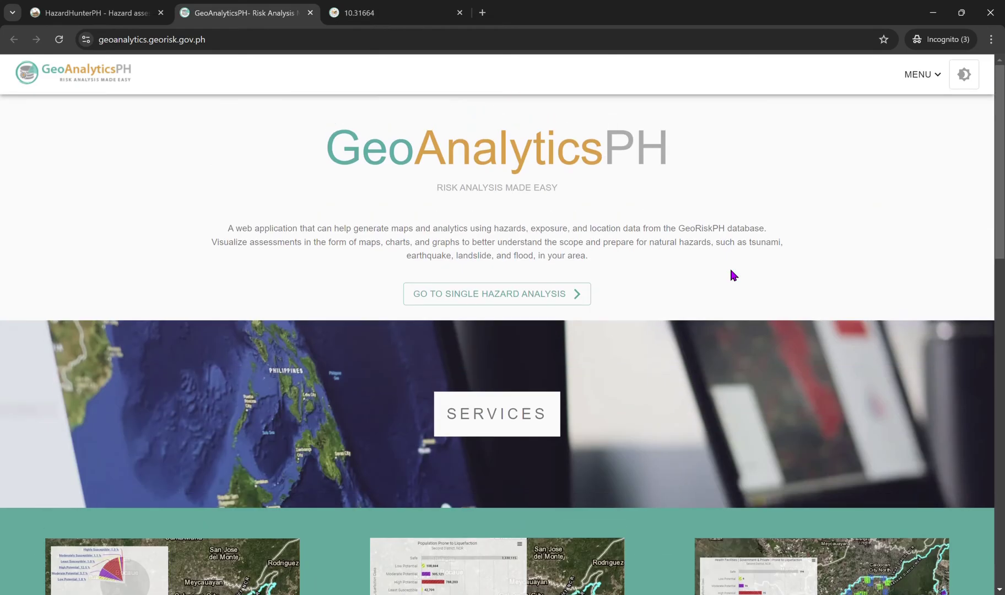
{"action": "left_click", "coordinate": [509, 296]}
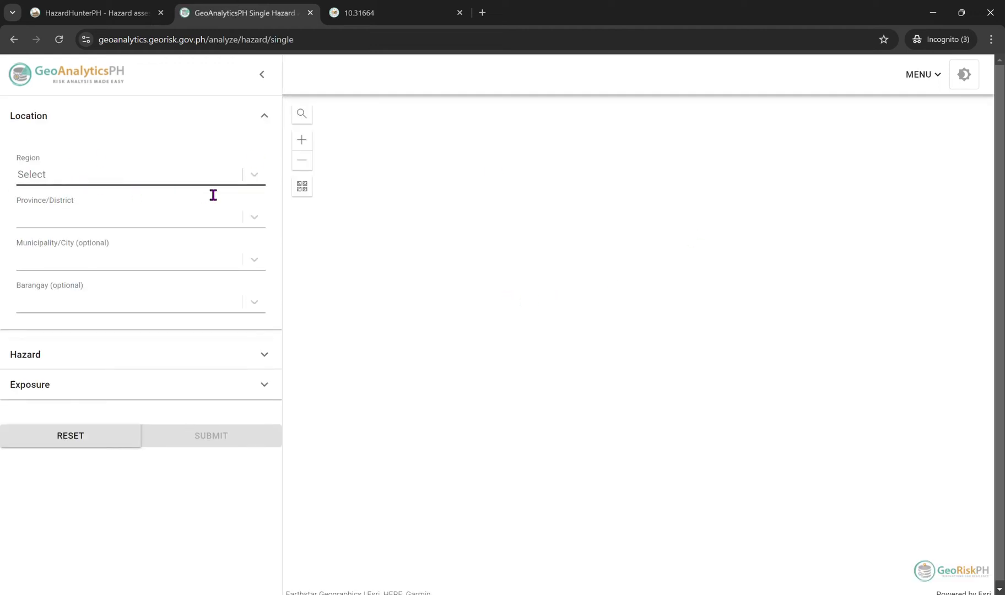
- Set the region to Region VII (Central Visayas) and the province to Cebu
{"action": "left_click", "coordinate": [265, 187]}
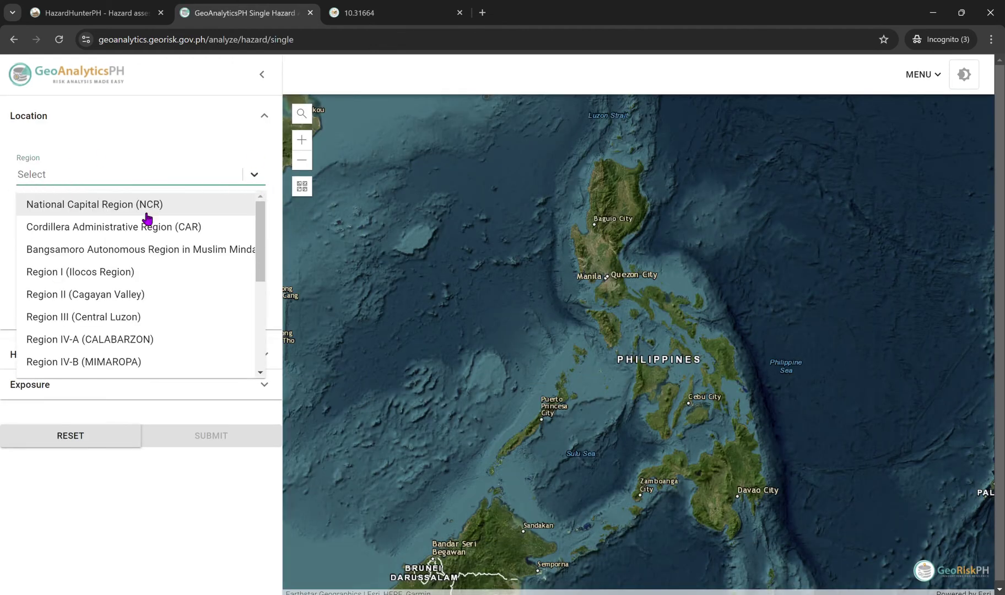
{"action": "scroll", "coordinate": [131, 341], "scroll_direction": "down", "scroll_amount": 2}
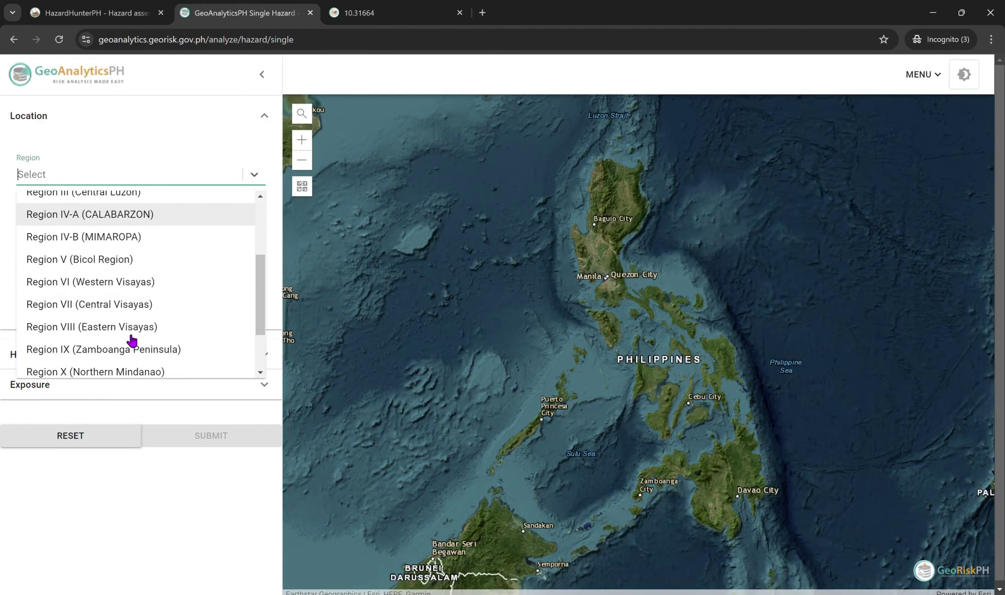
{"action": "left_click", "coordinate": [86, 314]}
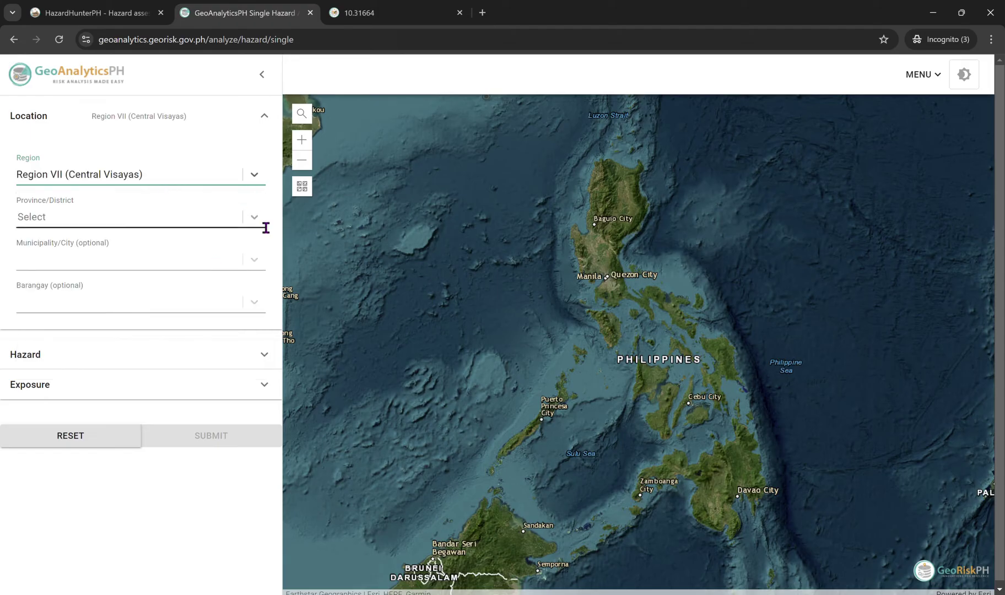
{"action": "left_click", "coordinate": [247, 227]}
{"action": "left_click", "coordinate": [74, 271]}
- Set the municipality to Cebu City (Capital) and the barangay to Capitol Site (Pob.)
{"action": "left_click", "coordinate": [253, 265]}
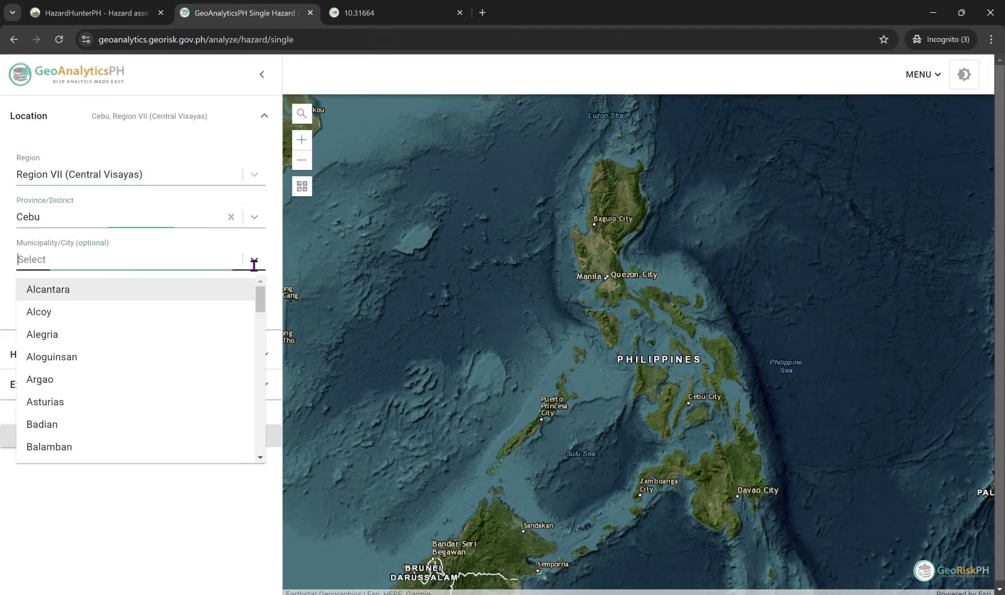
{"action": "scroll", "coordinate": [81, 385], "scroll_direction": "down", "scroll_amount": 4}
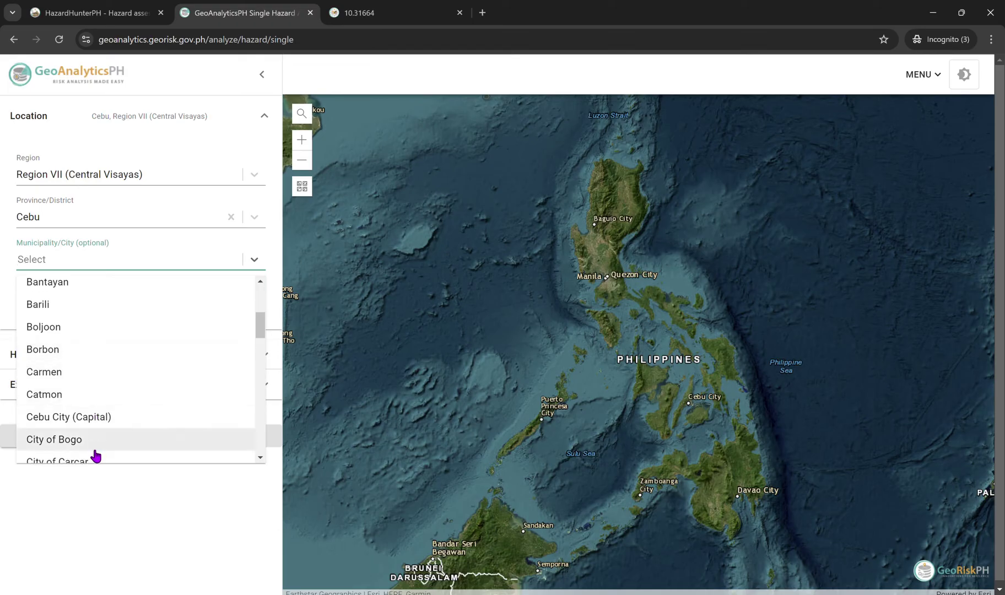
{"action": "left_click", "coordinate": [88, 417]}
{"action": "left_click", "coordinate": [254, 312]}
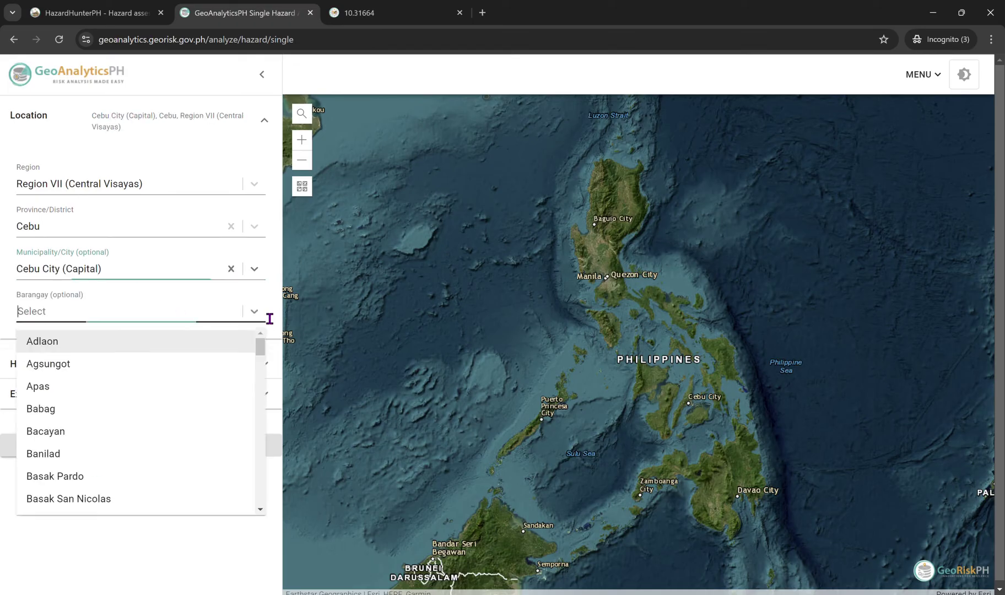
{"action": "scroll", "coordinate": [104, 479], "scroll_direction": "down", "scroll_amount": 3}
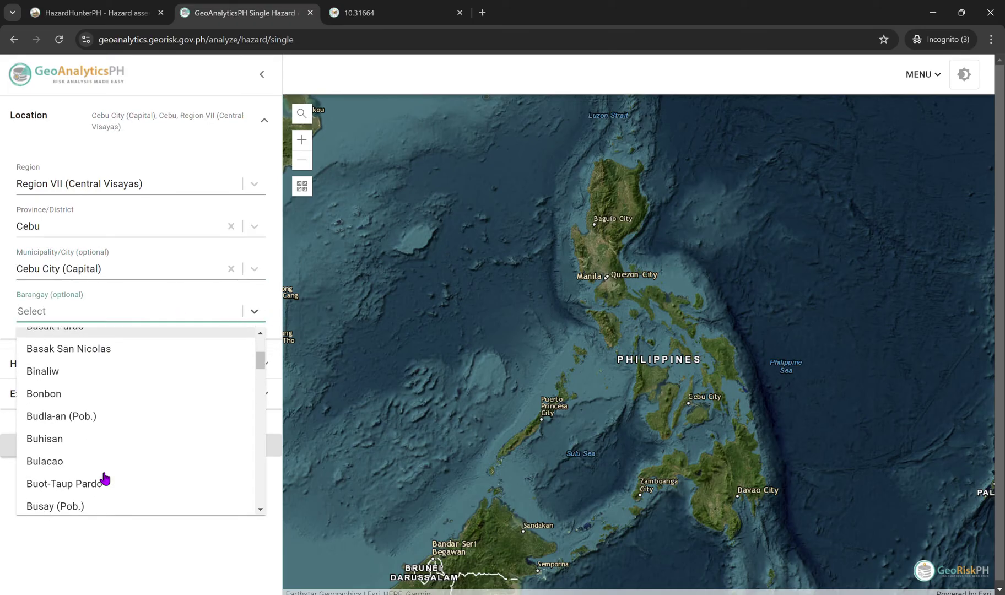
{"action": "scroll", "coordinate": [105, 478], "scroll_direction": "down", "scroll_amount": 1}
{"action": "scroll", "coordinate": [105, 477], "scroll_direction": "down", "scroll_amount": 4}
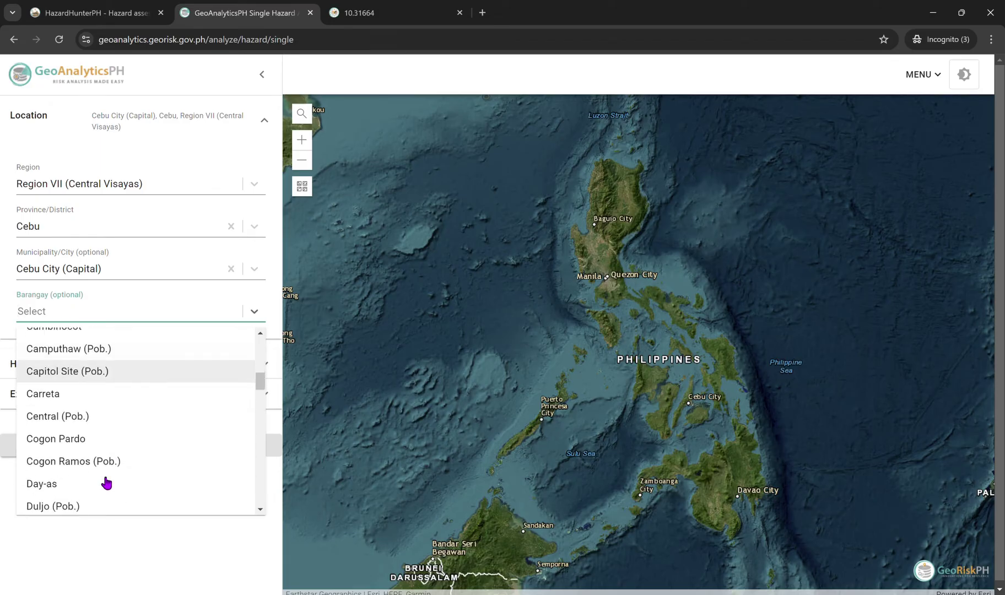
{"action": "left_click", "coordinate": [112, 379]}
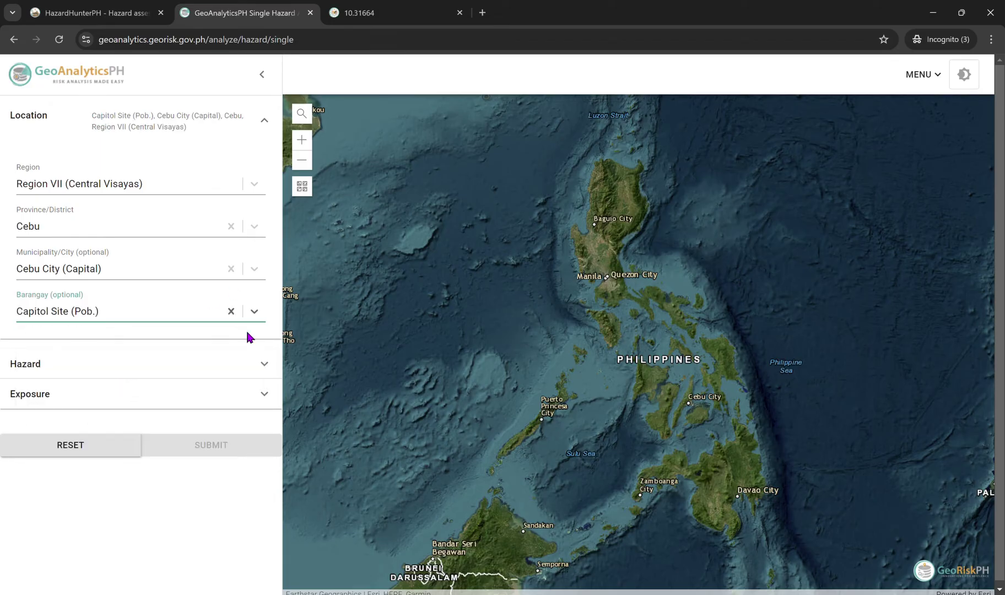
{"action": "left_click", "coordinate": [273, 369]}
{"action": "left_click", "coordinate": [114, 206]}
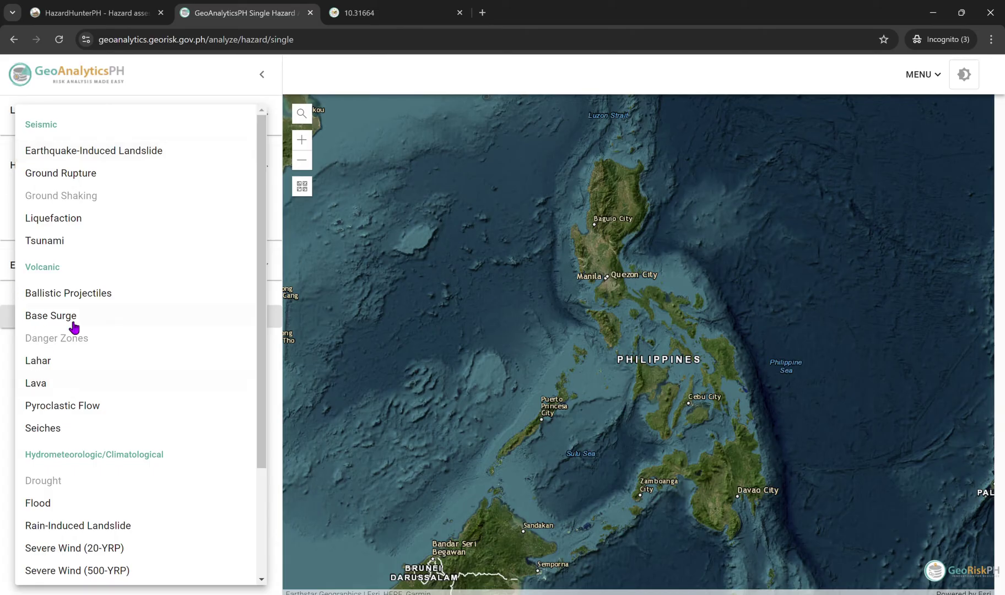
- Choose Flood hazard with Demography / Population exposure and submit the analysis
{"action": "scroll", "coordinate": [110, 385], "scroll_direction": "down", "scroll_amount": 2}
{"action": "left_click", "coordinate": [55, 390]}
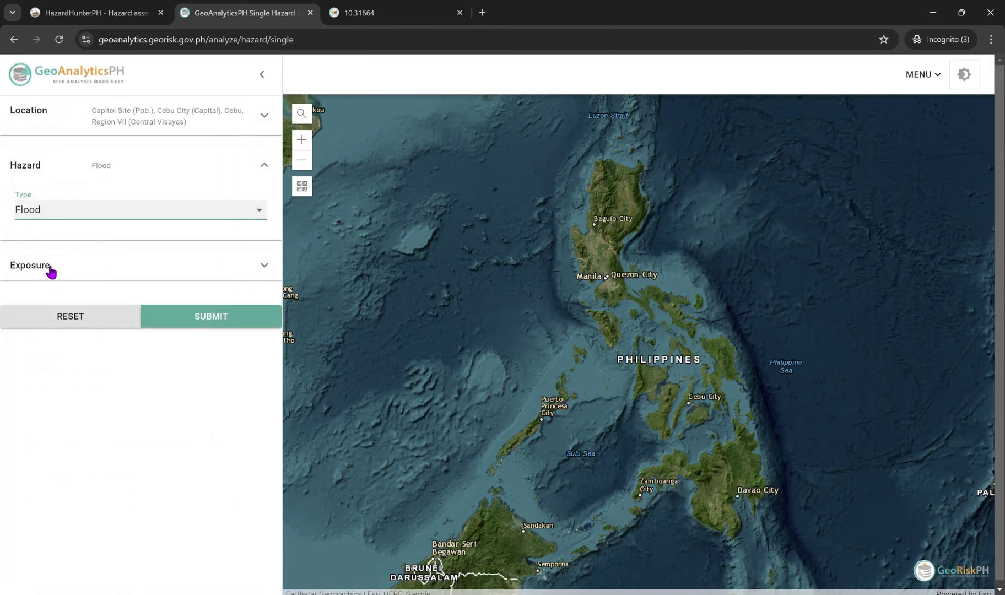
{"action": "left_click", "coordinate": [193, 266]}
{"action": "left_click", "coordinate": [272, 263]}
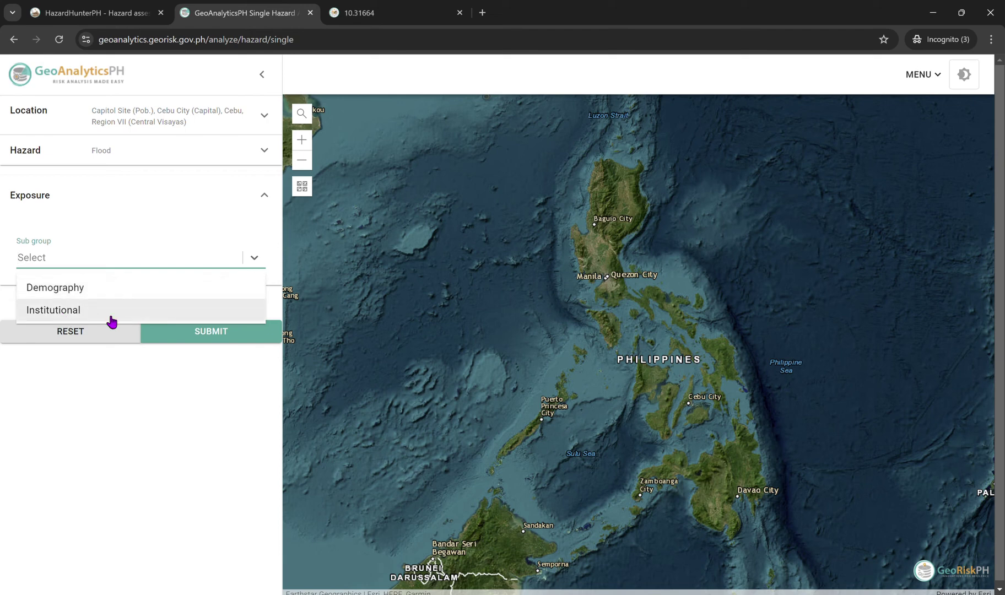
{"action": "left_click", "coordinate": [160, 286]}
{"action": "left_click", "coordinate": [270, 322]}
{"action": "left_click", "coordinate": [240, 344]}
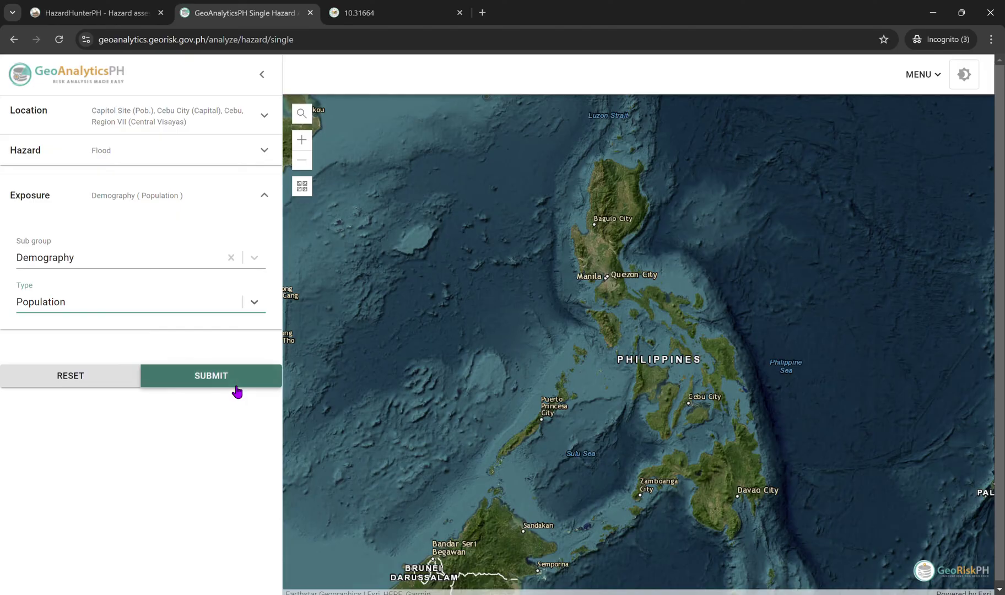
{"action": "left_click", "coordinate": [236, 382]}
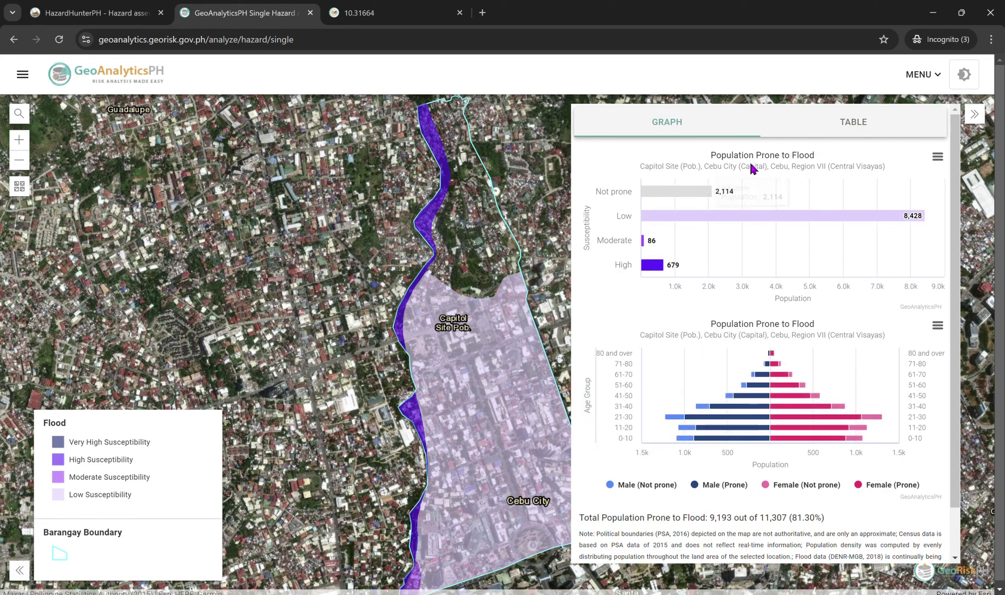
- Check the 9,193 of 11,307 flood-prone residents in the tables, then return to the charts
{"action": "left_click", "coordinate": [855, 131]}
{"action": "scroll", "coordinate": [712, 454], "scroll_direction": "down", "scroll_amount": 6}
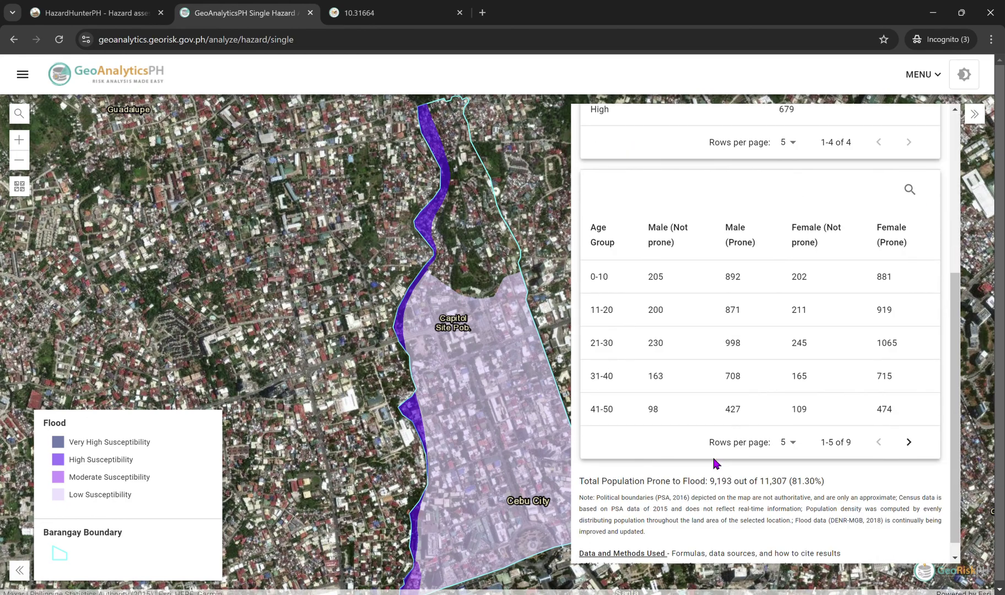
{"action": "scroll", "coordinate": [719, 355], "scroll_direction": "up", "scroll_amount": 6}
{"action": "left_click", "coordinate": [648, 137]}
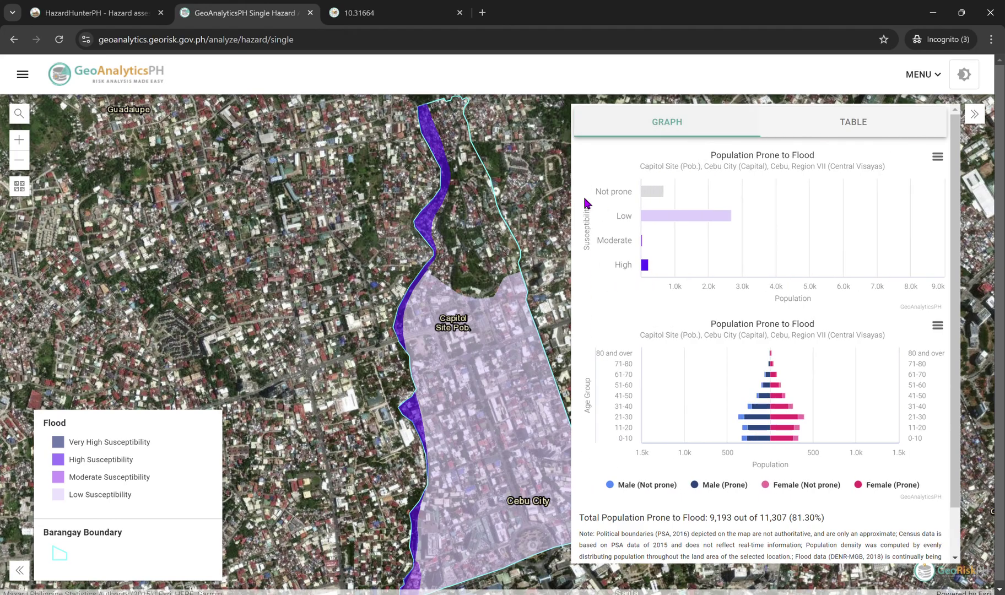